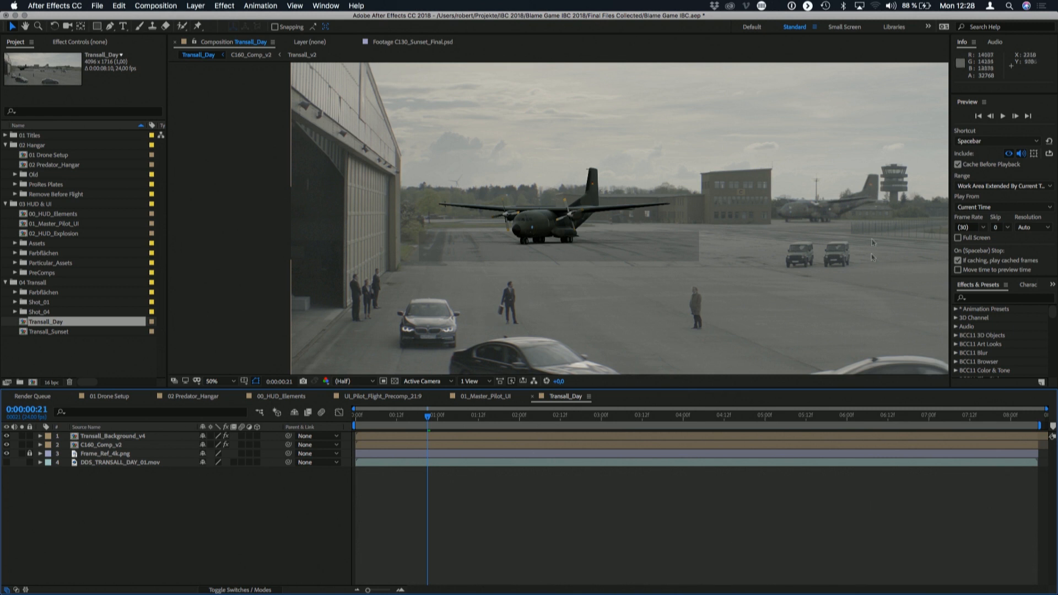
- Examine the aircraft in the Transall_Day shot and open its nested C160_Comp_v2 composition
key("space")
left_click_drag(747, 269, 622, 210)
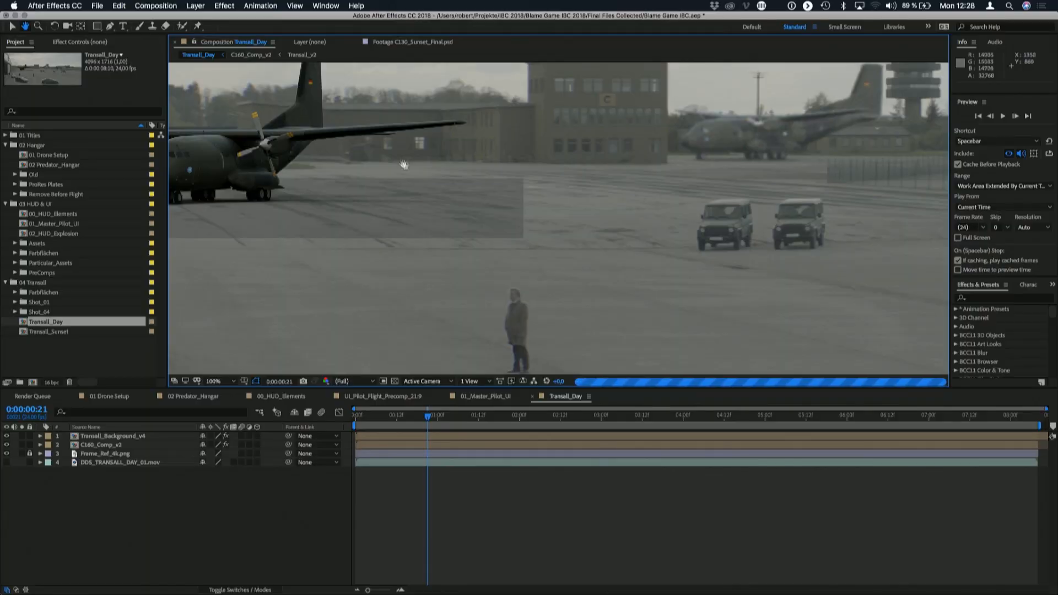
left_click_drag(404, 164, 615, 250)
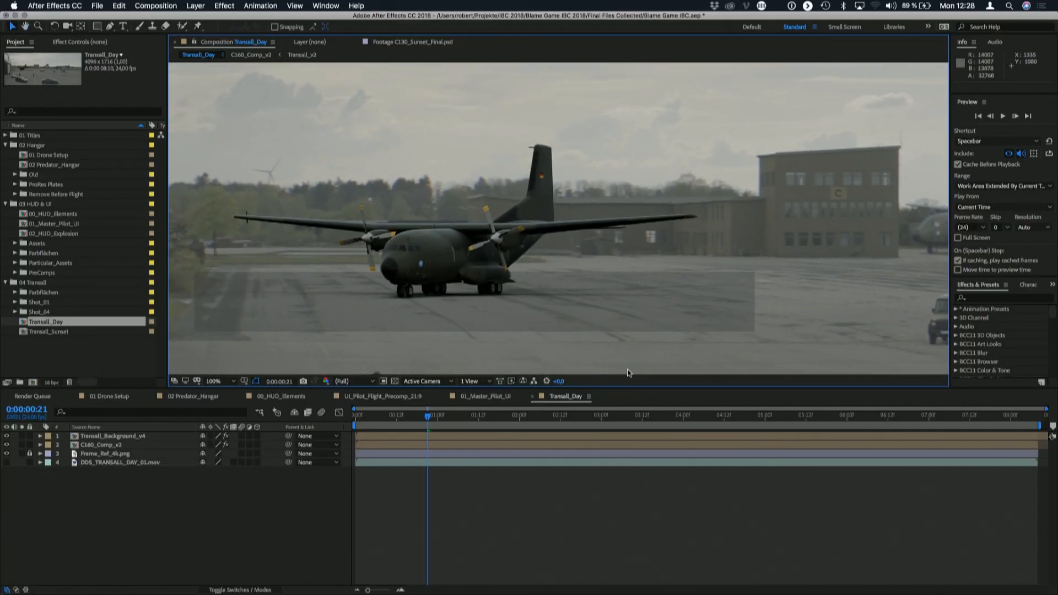
left_click(93, 445)
double_click(74, 445)
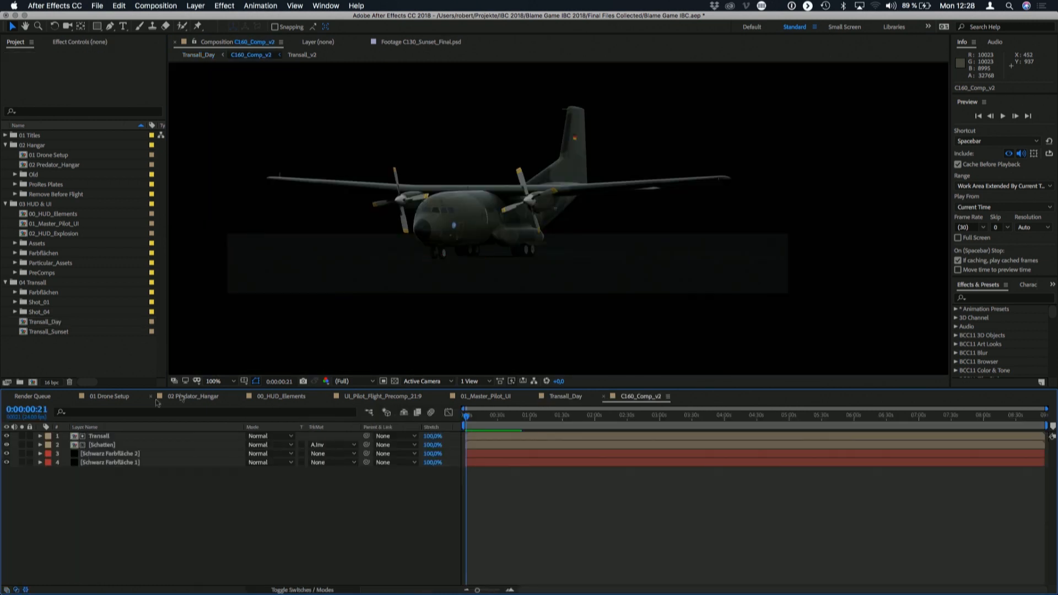
- Return to the Transall_Day composition and list the effects applied to the C160_Comp_v2 layer
left_click(368, 412)
left_click(302, 411)
key("e")
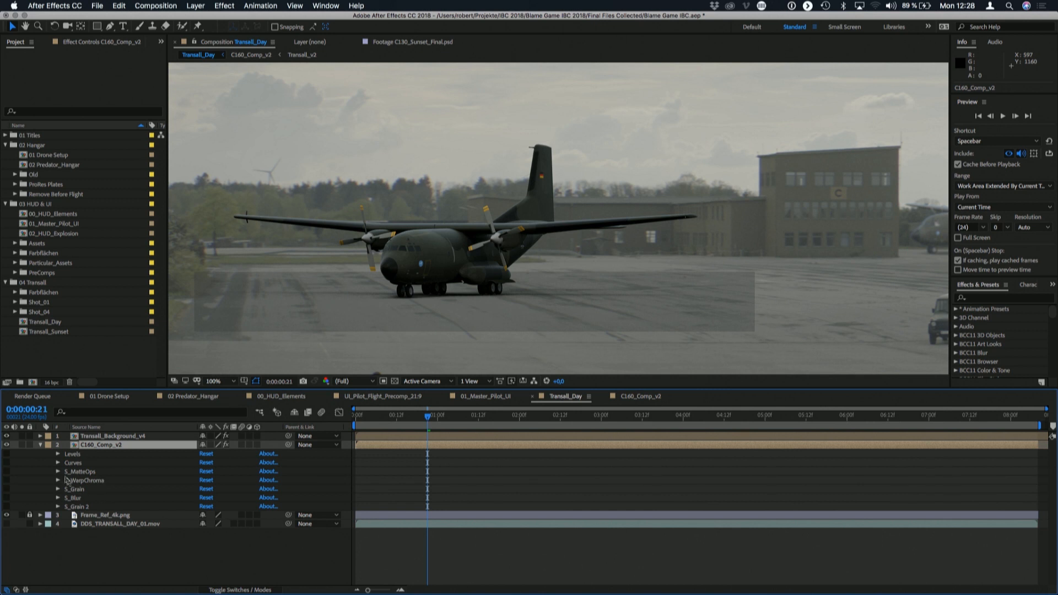
- Enable the Levels, Curves and S_MatteOps effects on the C160_Comp_v2 layer
left_click(6, 454)
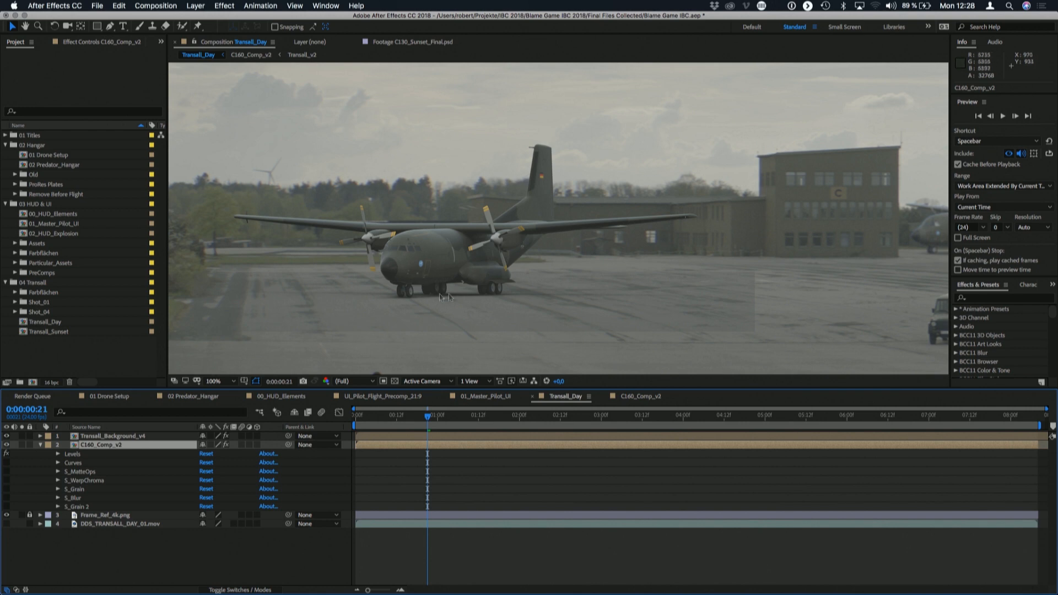
key("h")
left_click_drag(420, 297, 442, 255)
key("v")
left_click(7, 463)
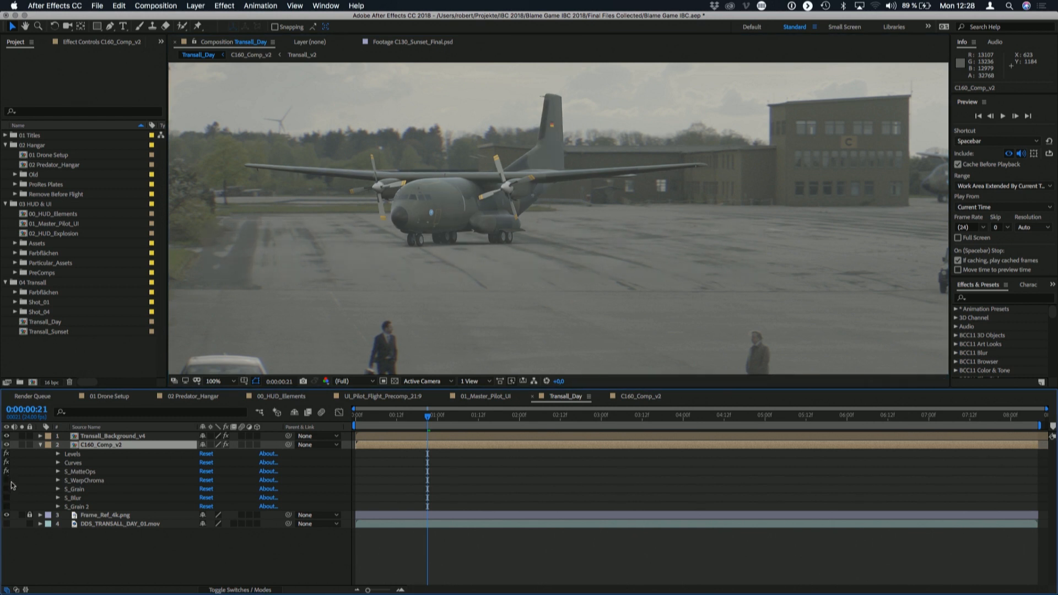
left_click(79, 472)
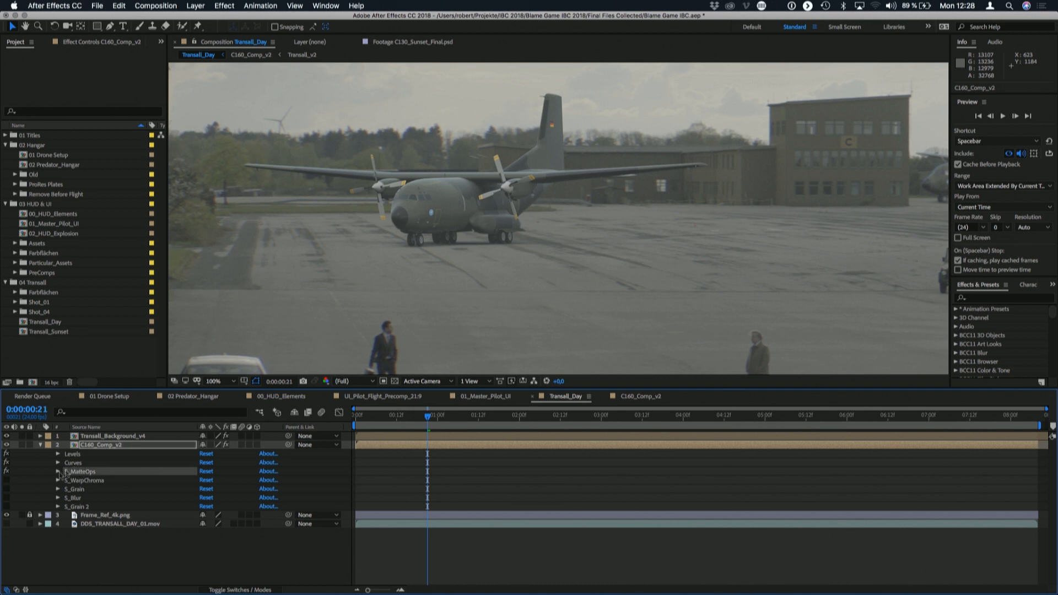
left_click(6, 474)
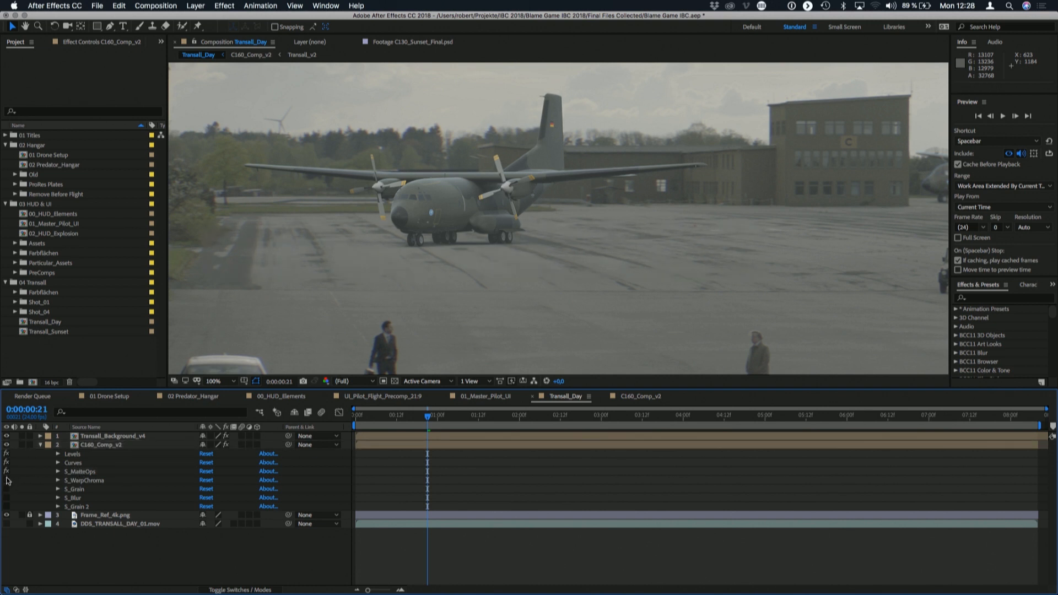
- Enable the S_WarpChroma, S_Grain, S_Blur and S_Grain 2 effects on the C160_Comp_v2 layer
left_click(6, 488)
key("period")
key("h")
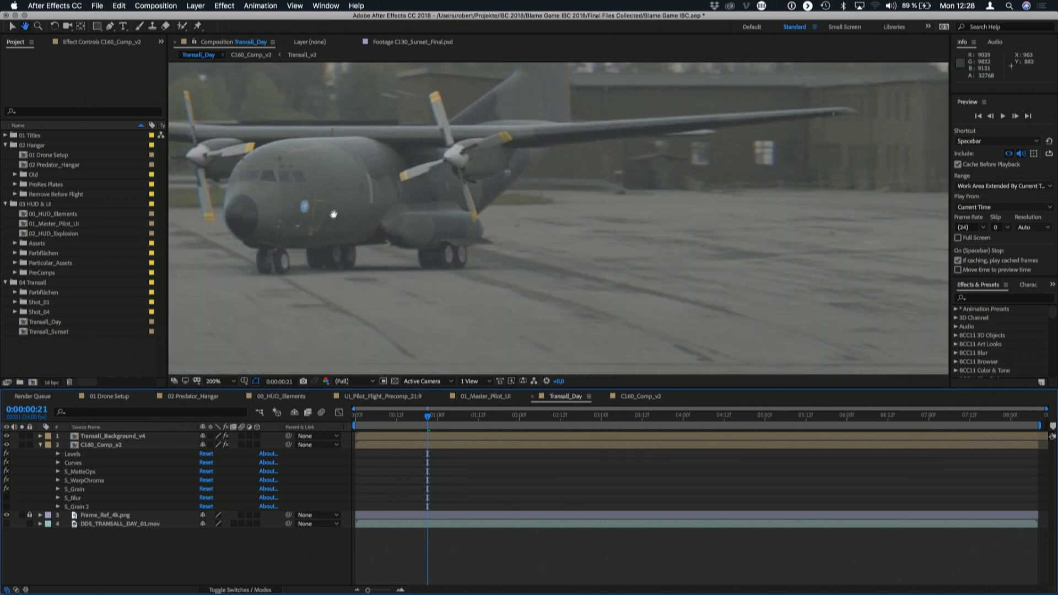
left_click_drag(359, 167, 452, 206)
key("v")
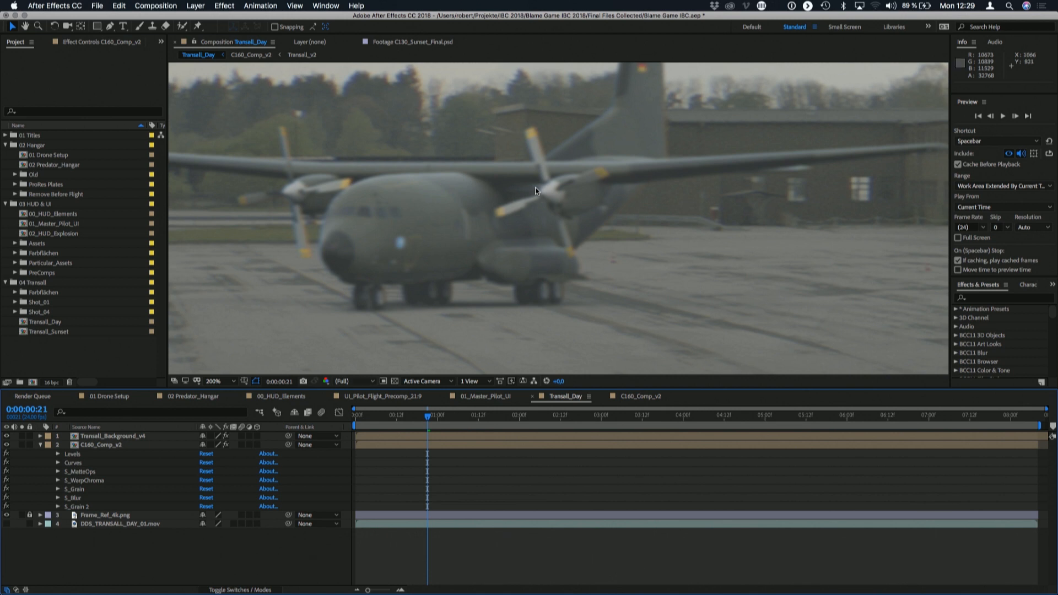
scroll(535, 190, "down", 4)
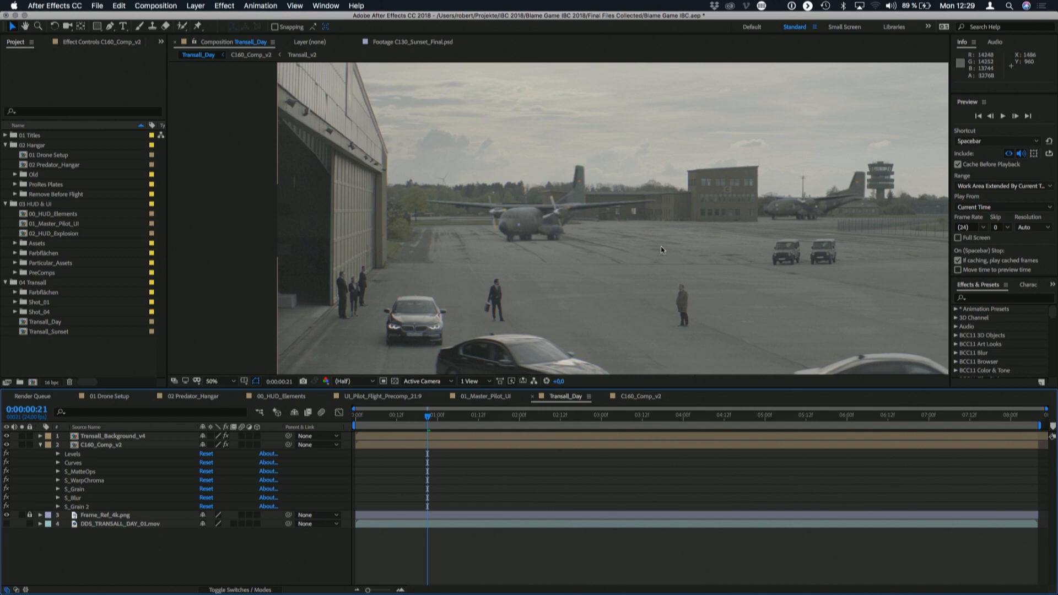
- Open the Transall_Sunset composition and enable all effects from Levels through S_Glow on the C160_Sunset_Final aircraft layer
double_click(44, 331)
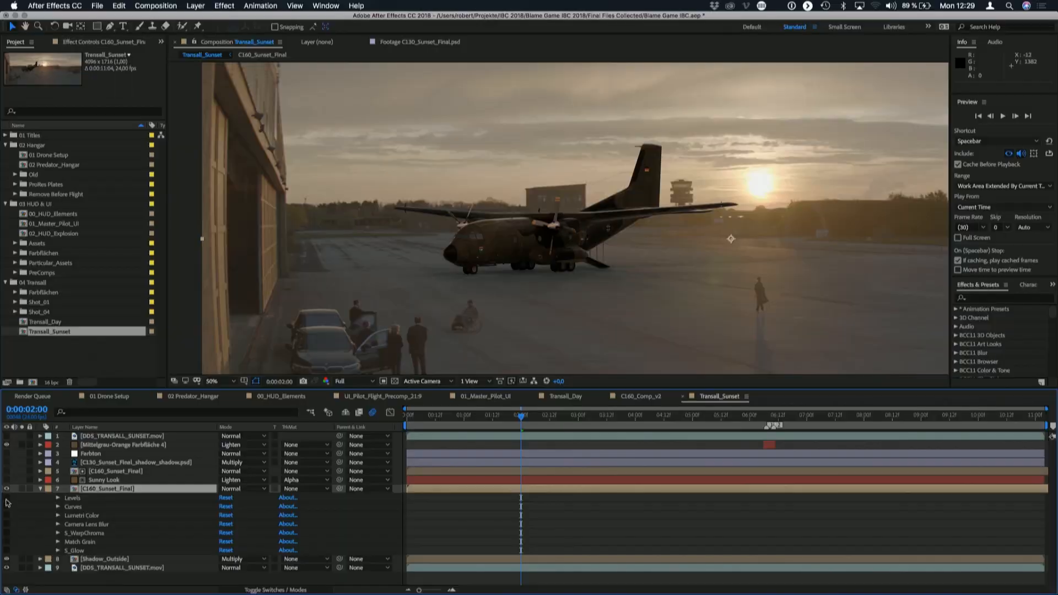
key("F2")
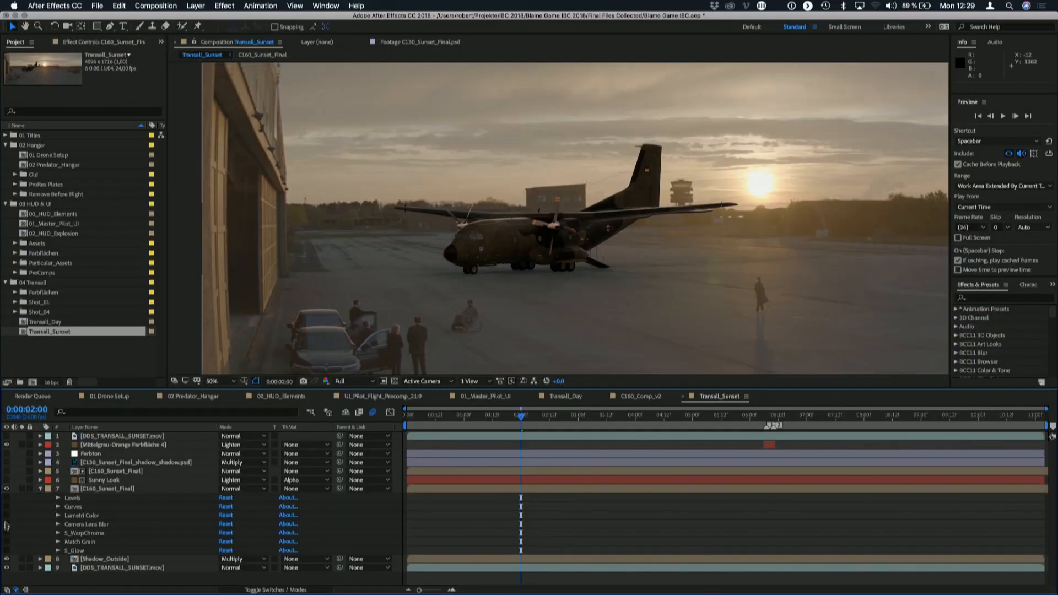
left_click_drag(6, 498, 6, 551)
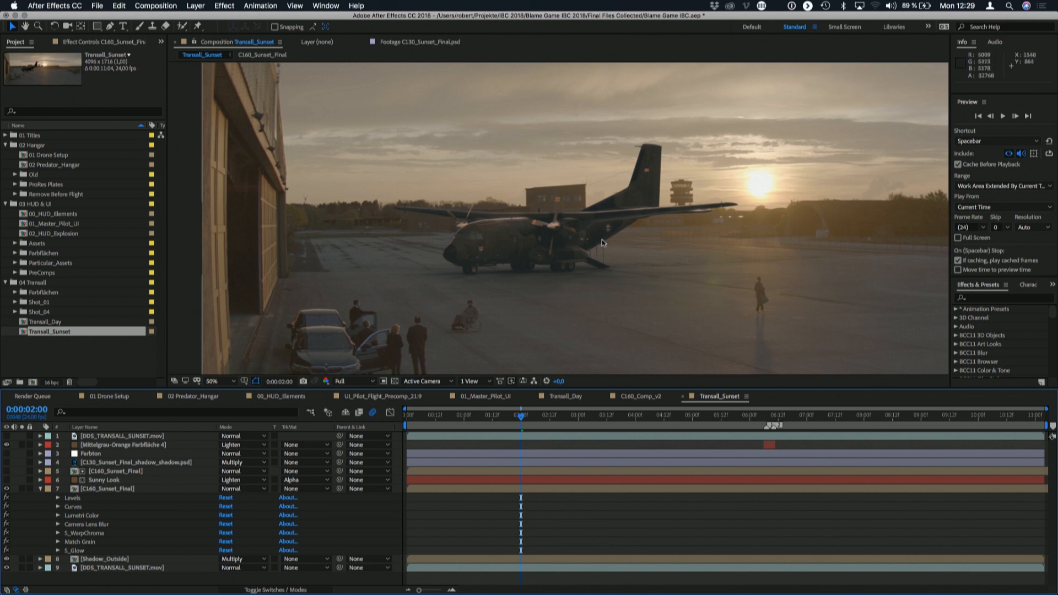
key("h")
left_click_drag(780, 194, 731, 207)
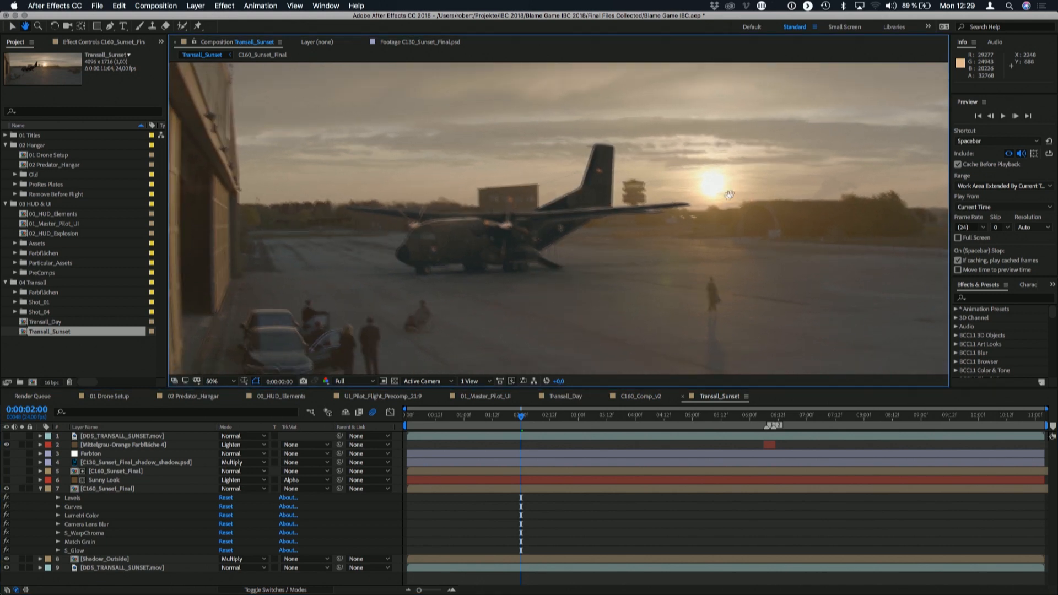
key("v")
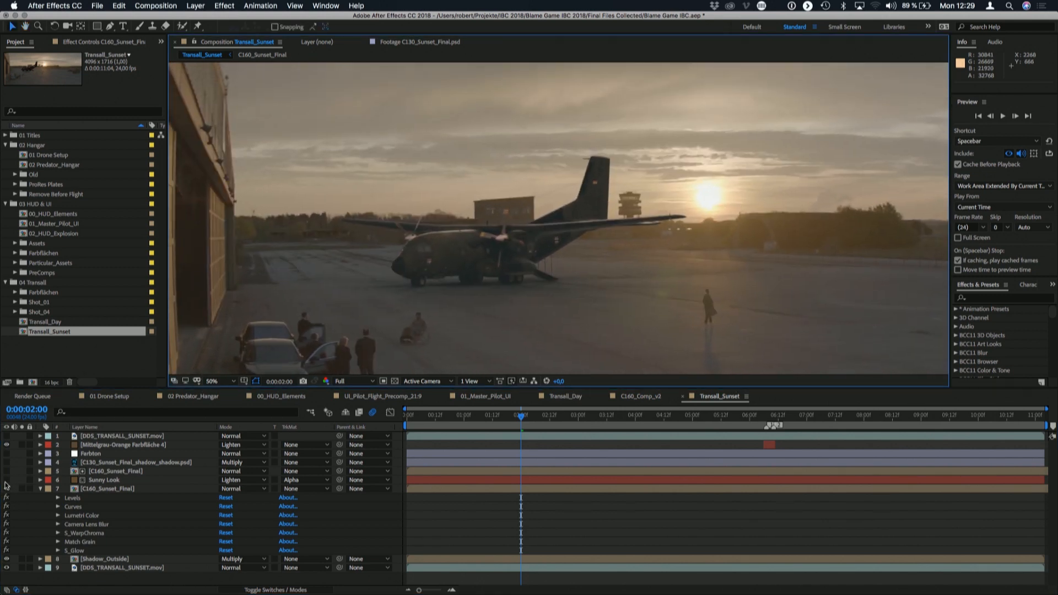
- Inspect the Sunny Look layer in isolation and make it visible over the aircraft in the full composite
left_click(21, 480)
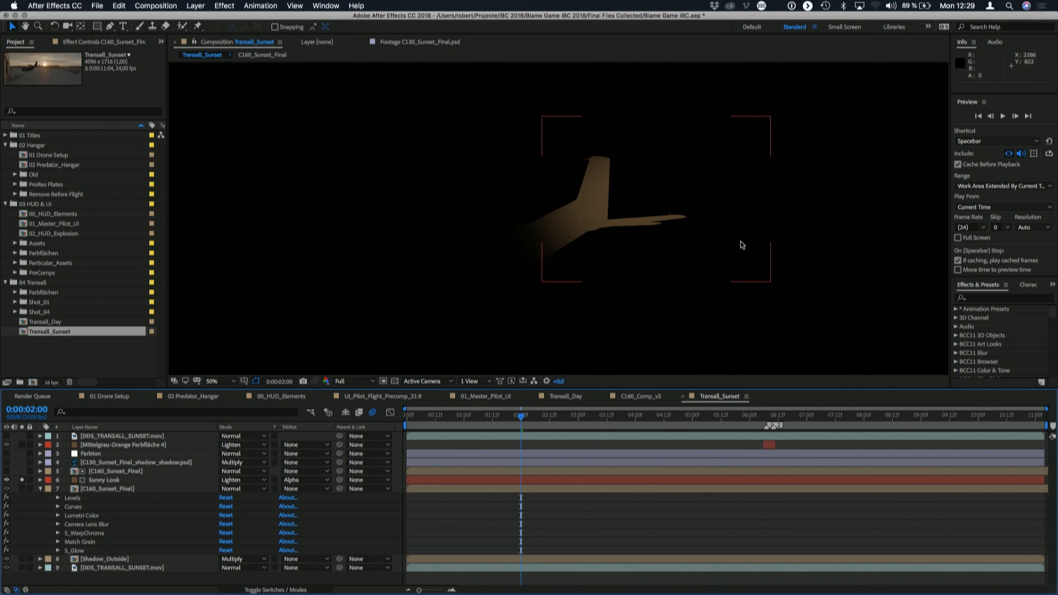
left_click(21, 472)
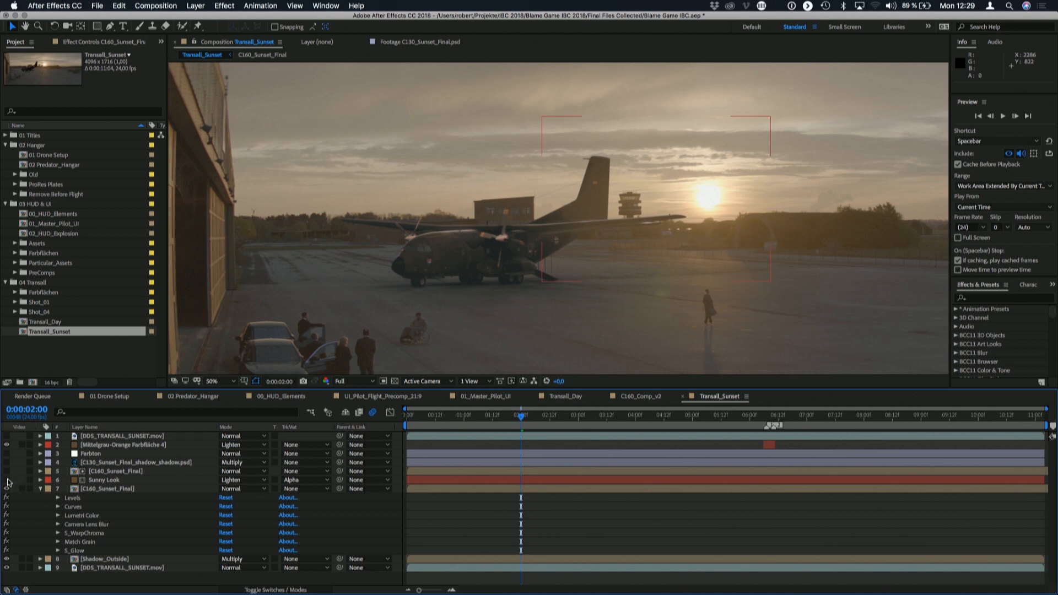
left_click(6, 480)
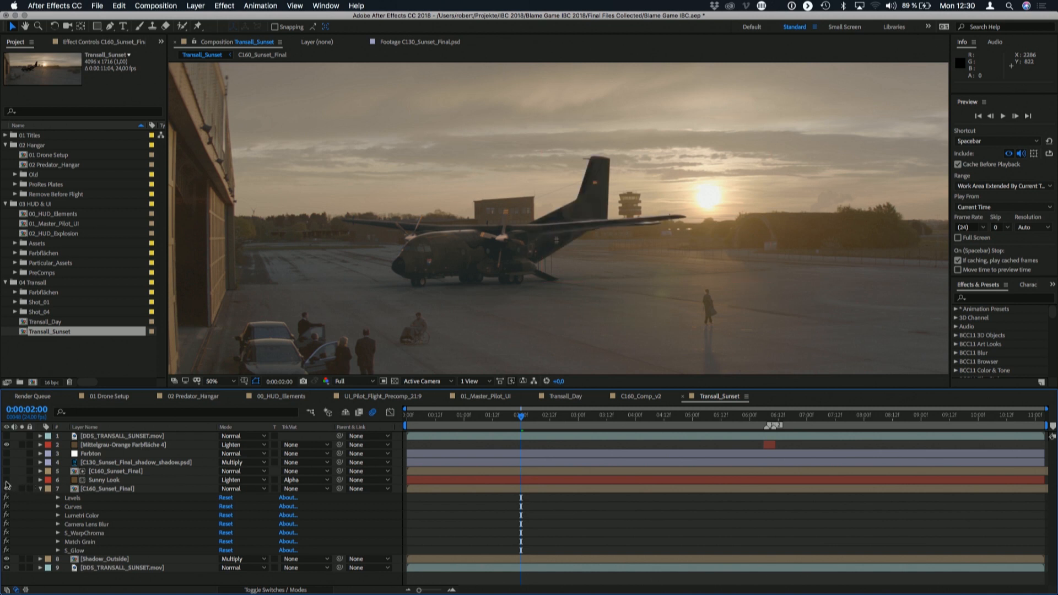
left_click(6, 480)
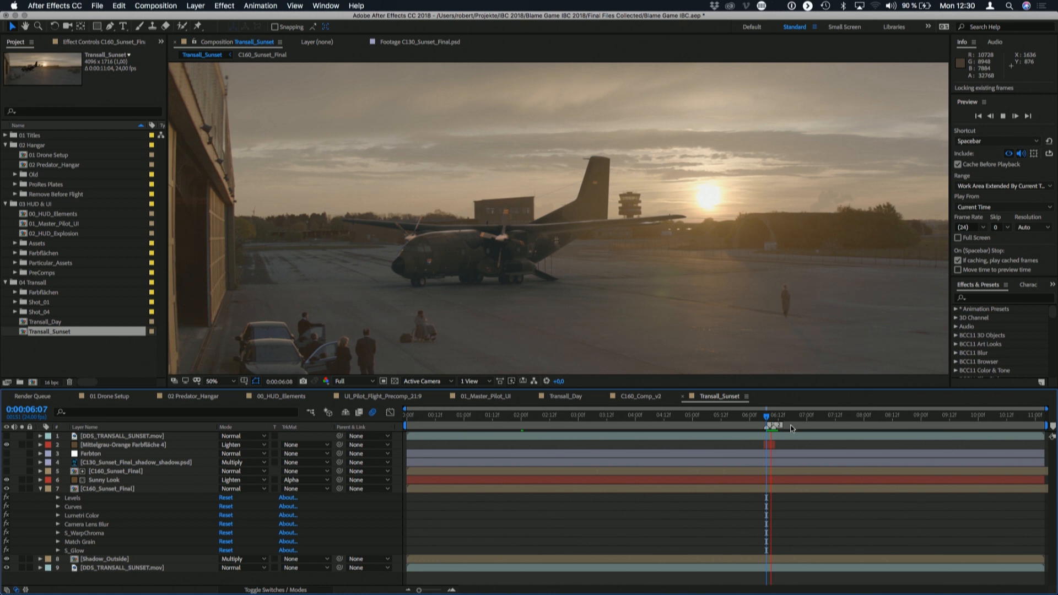
- Stop the preview playback of the sunset shot
key("space")
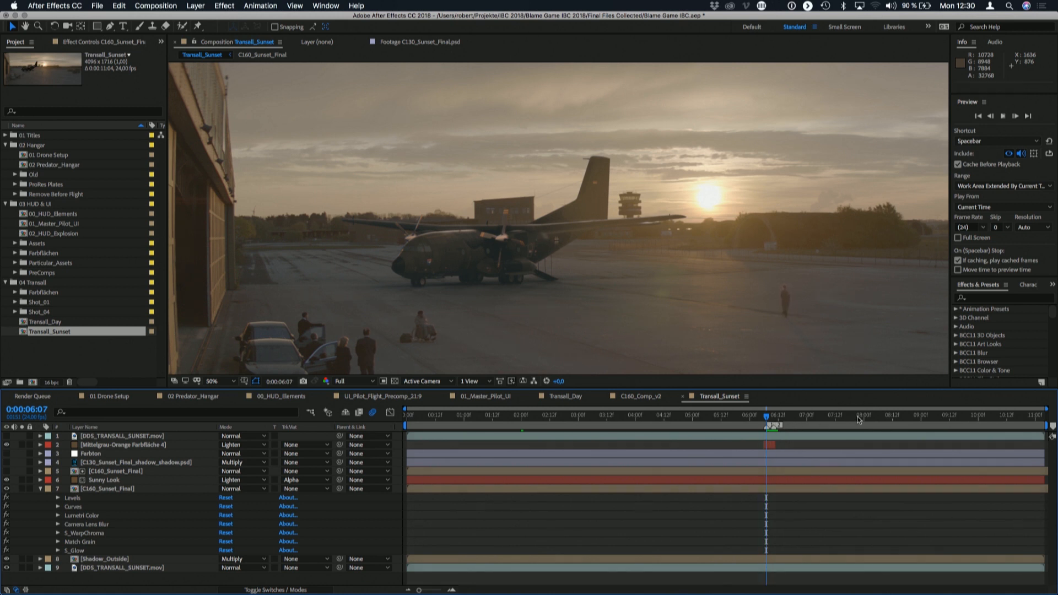